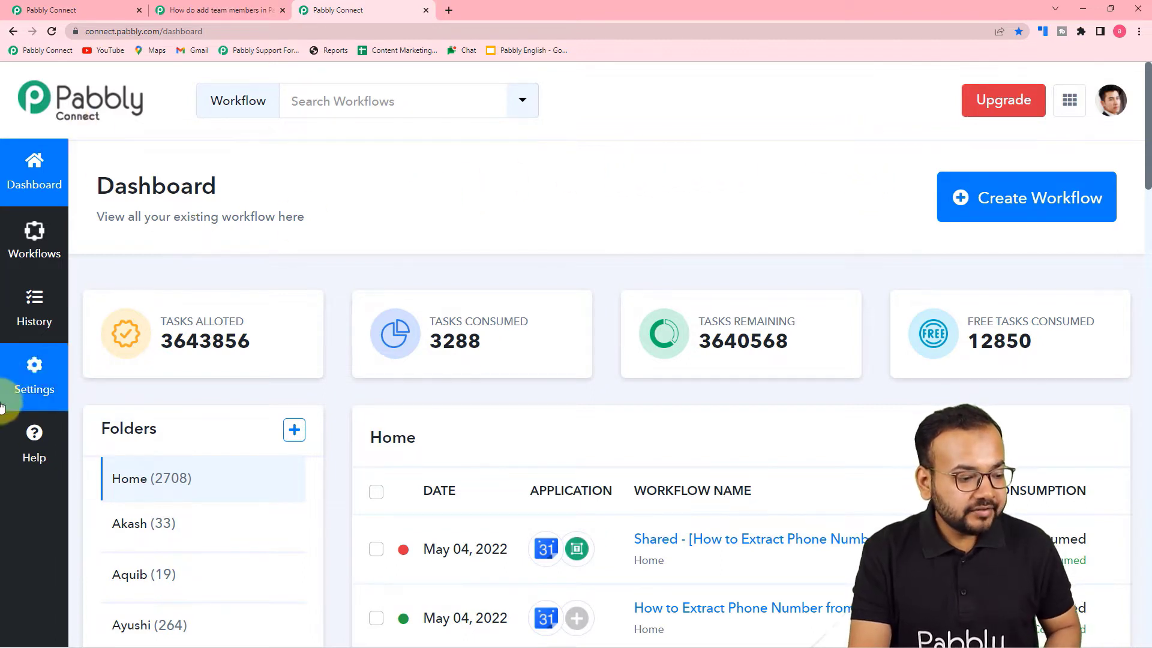
- Go to Settings > Team Members and scroll down to the empty Team Members list
{"action": "left_click", "coordinate": [33, 381]}
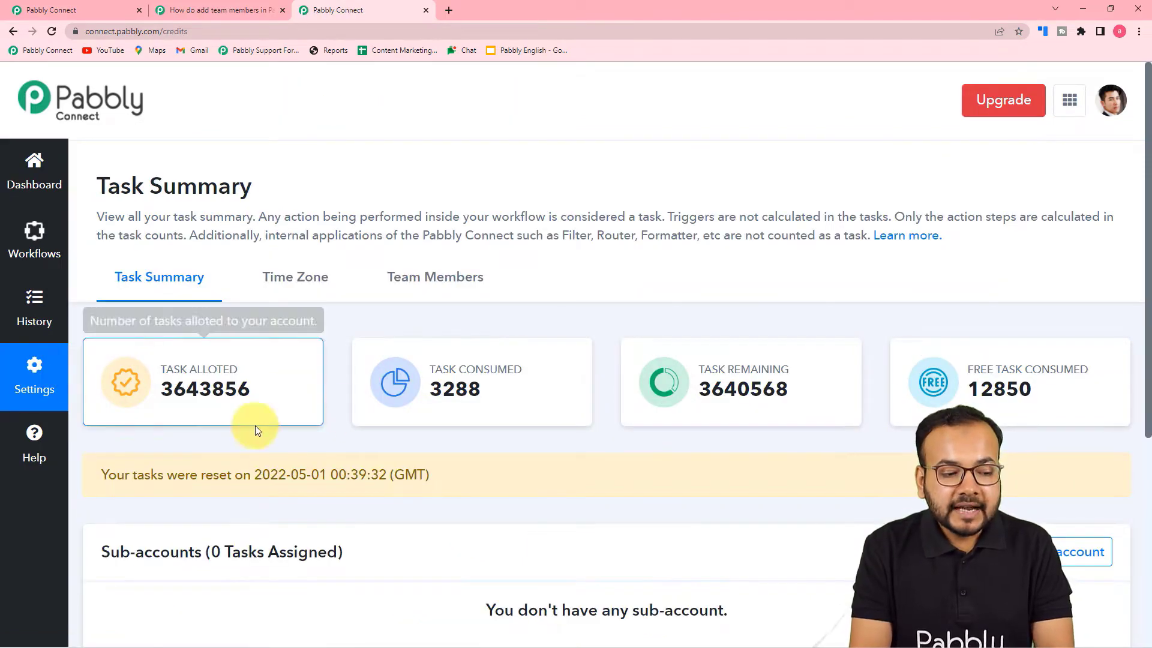
{"action": "mouse_move", "coordinate": [396, 261]}
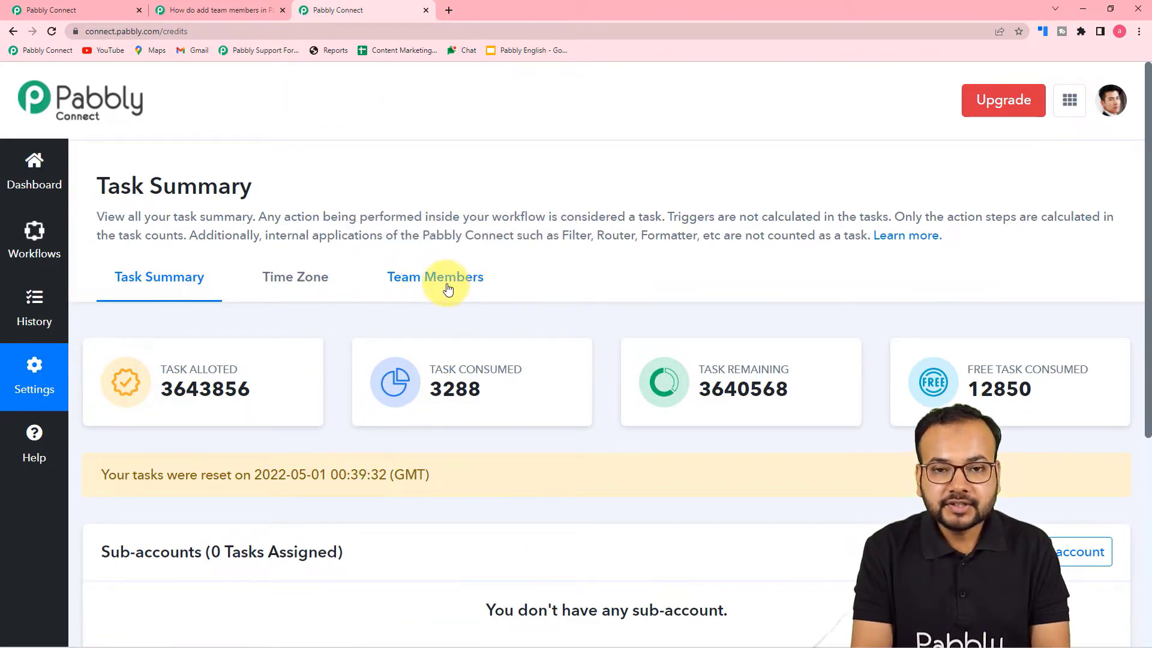
{"action": "left_click", "coordinate": [440, 283]}
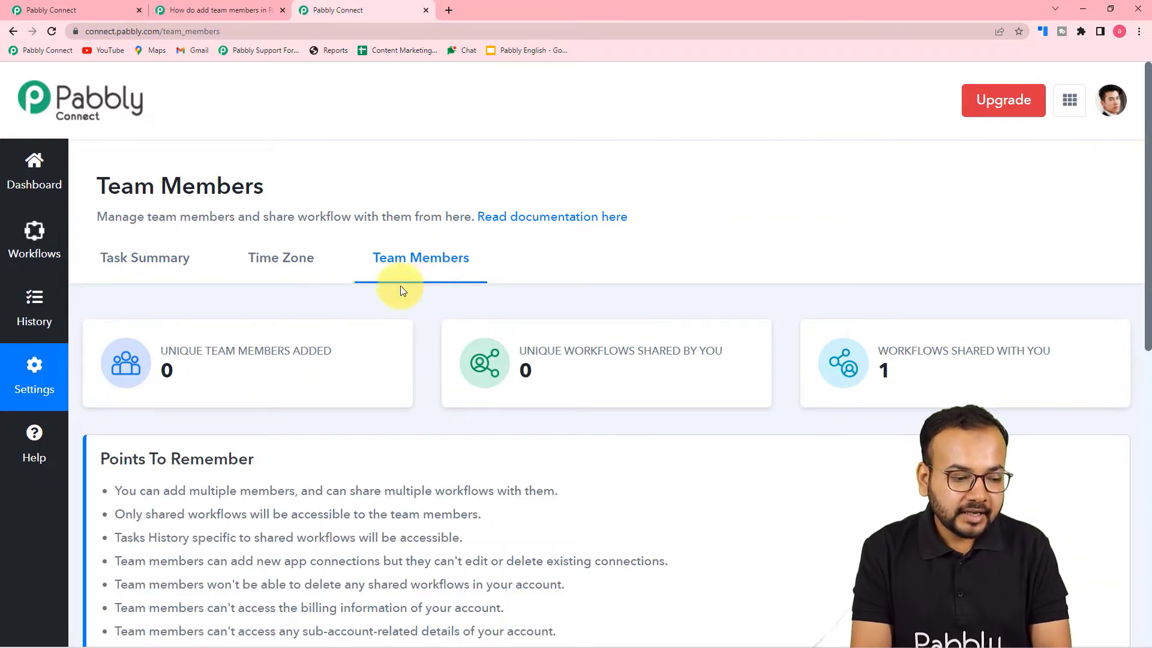
{"action": "scroll", "coordinate": [383, 294], "scroll_direction": "down", "scroll_amount": 3}
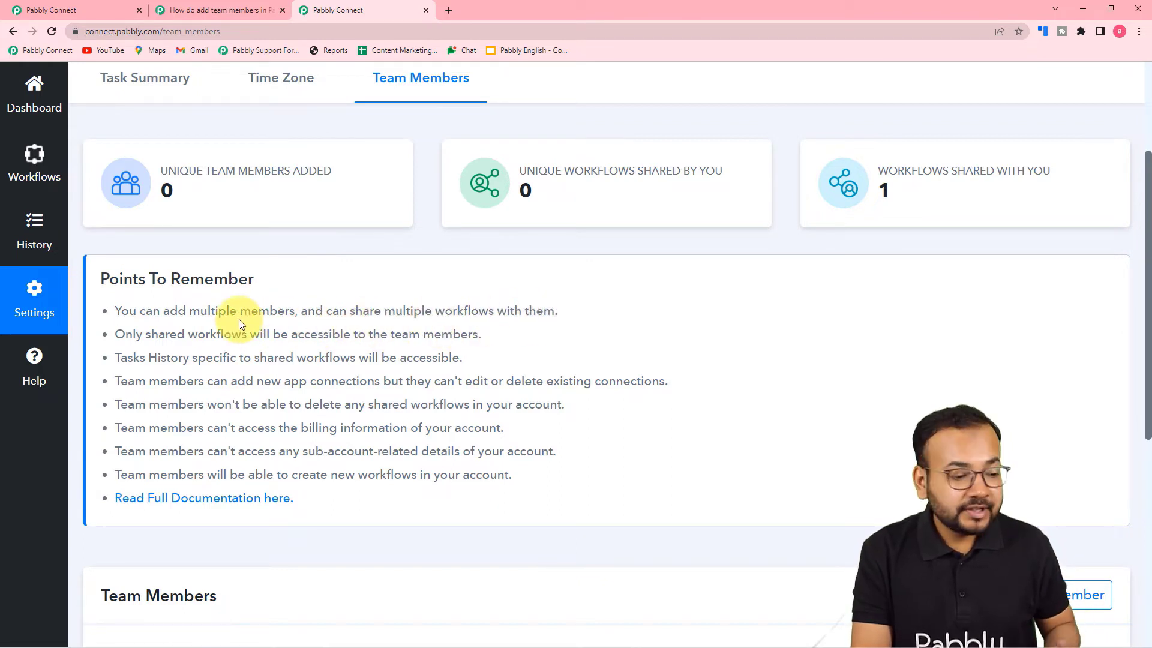
{"action": "scroll", "coordinate": [151, 347], "scroll_direction": "down", "scroll_amount": 1}
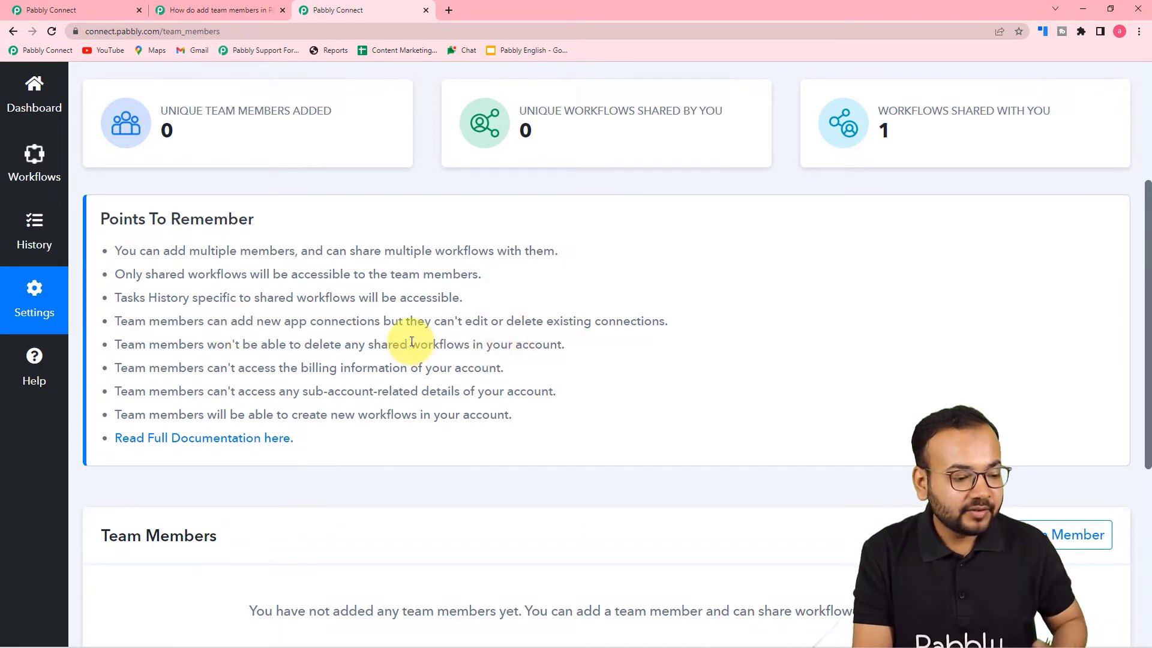
{"action": "scroll", "coordinate": [412, 342], "scroll_direction": "down", "scroll_amount": 1}
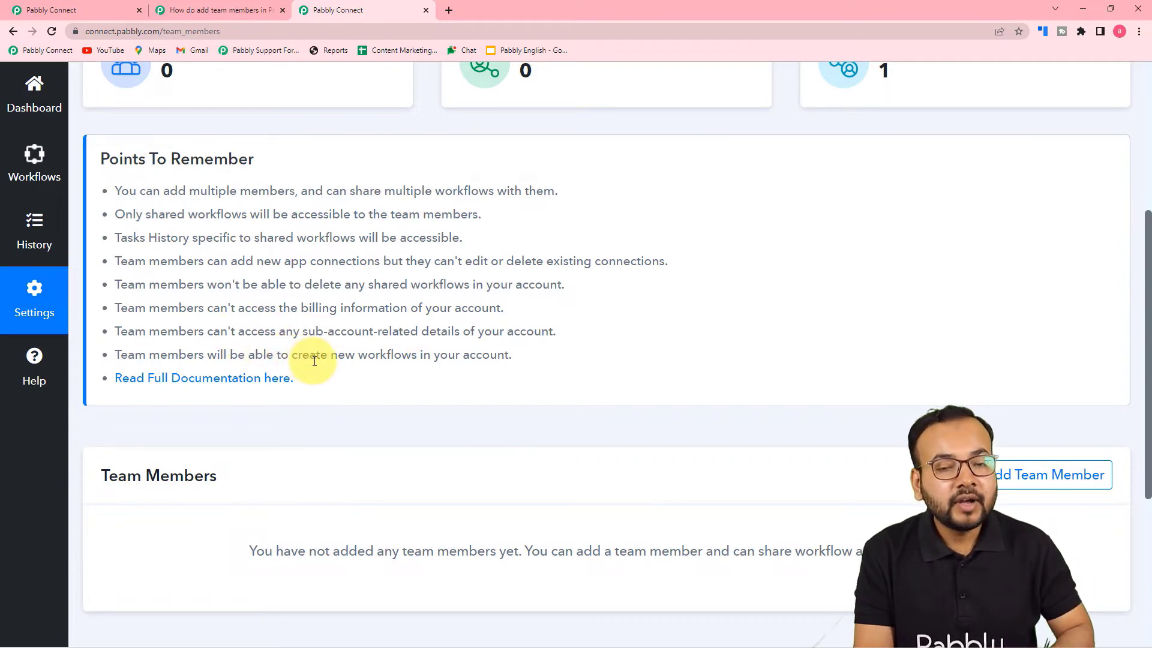
{"action": "scroll", "coordinate": [320, 370], "scroll_direction": "down", "scroll_amount": 5}
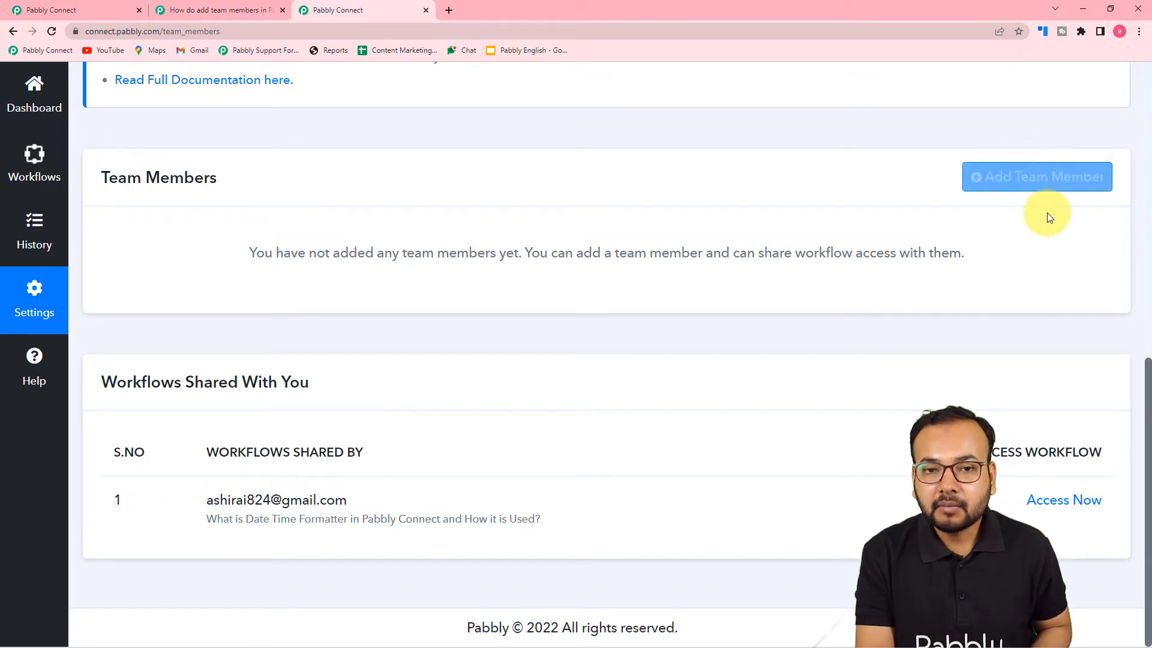
- Start a new team member and enter the member's e-mail address
{"action": "left_click", "coordinate": [1026, 180]}
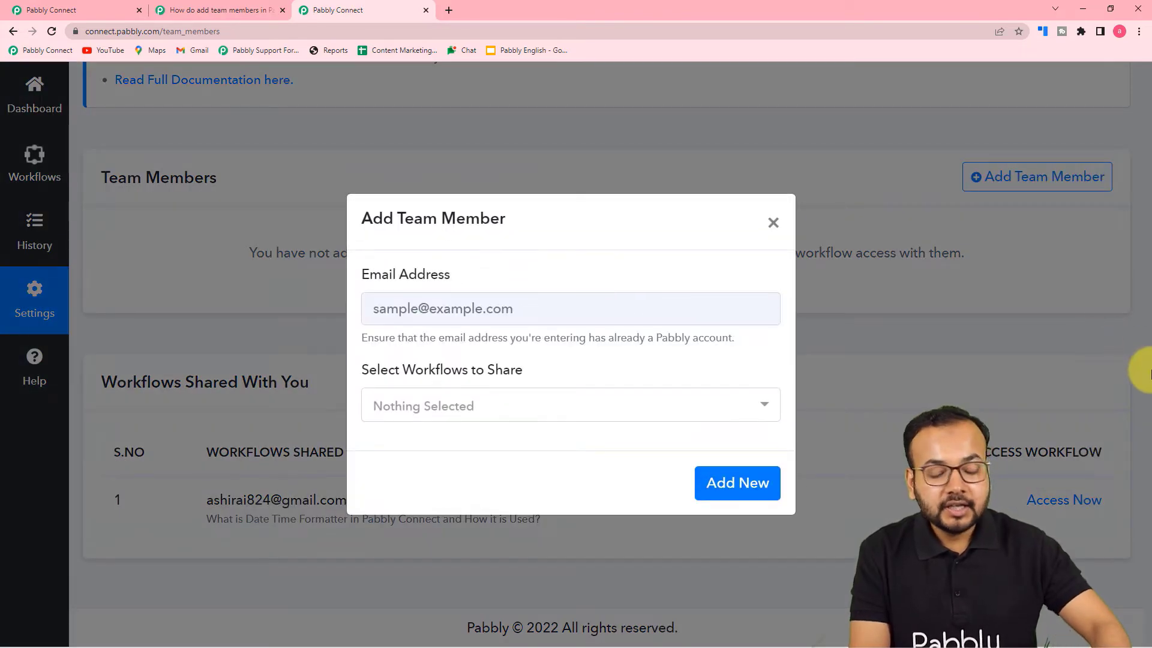
{"action": "left_click", "coordinate": [595, 316]}
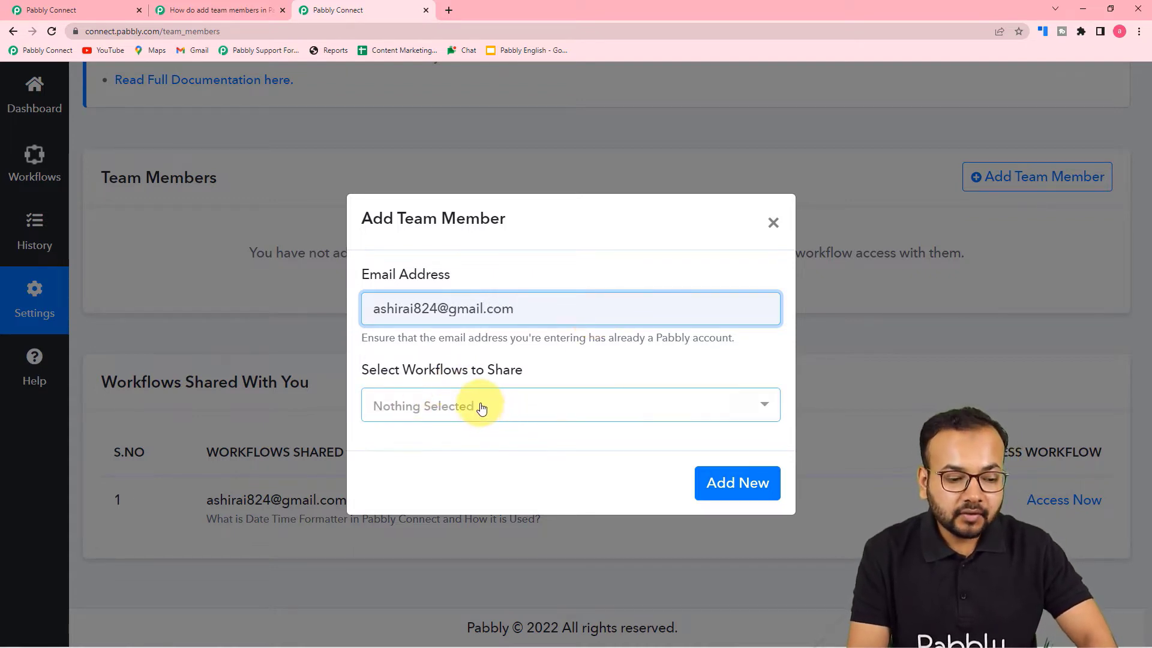
- Share the text formatter demo, Router demo and Trello to Dropbox workflows, then add the member
{"action": "left_click", "coordinate": [480, 408]}
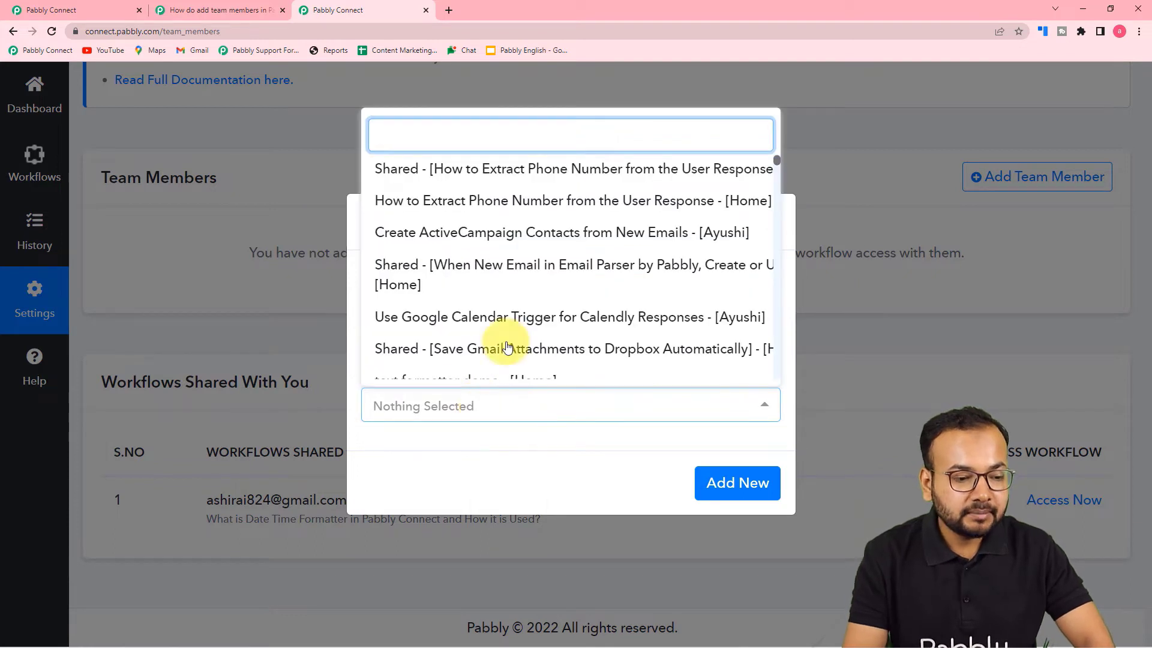
{"action": "scroll", "coordinate": [483, 267], "scroll_direction": "down", "scroll_amount": 2}
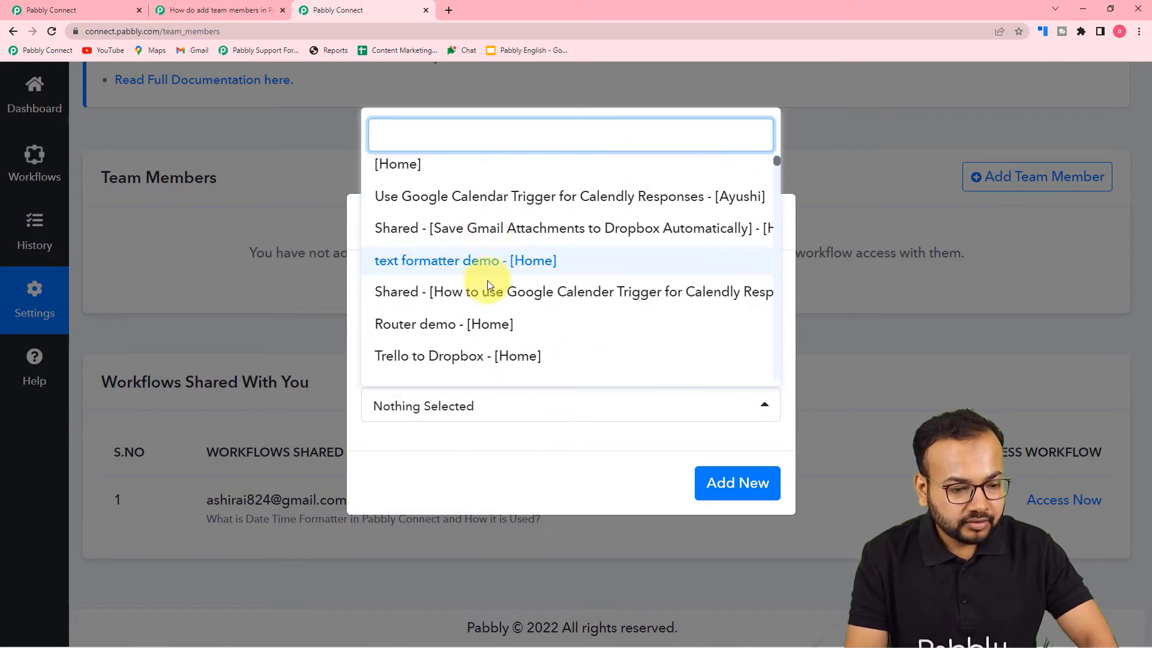
{"action": "left_click", "coordinate": [516, 273]}
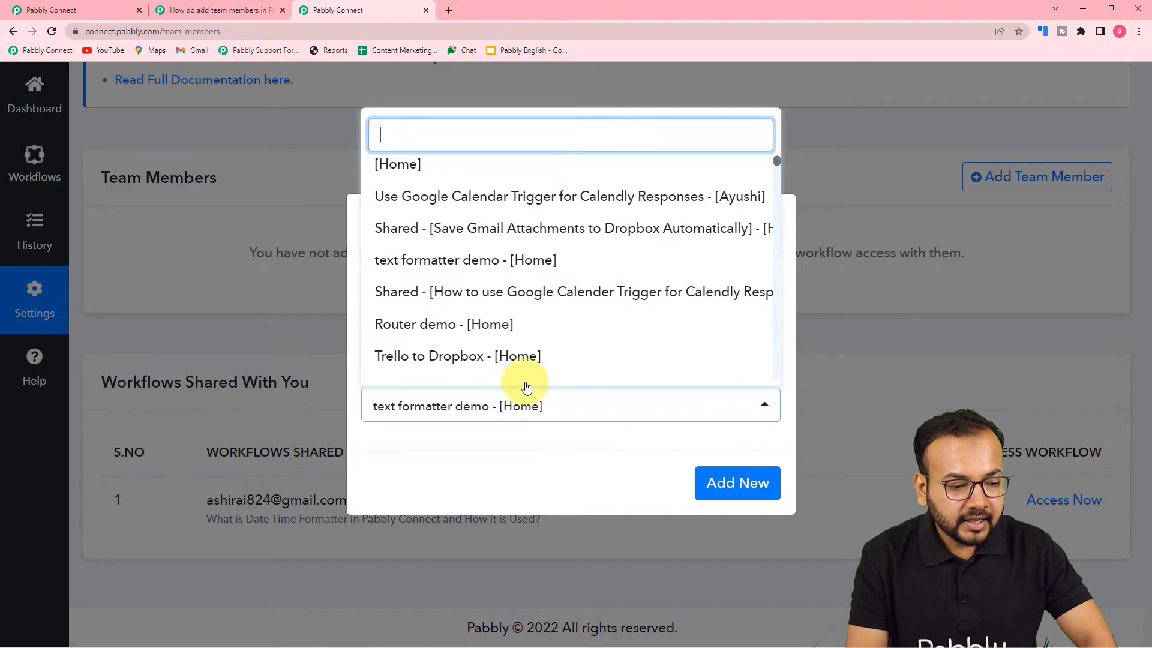
{"action": "left_click", "coordinate": [430, 340]}
{"action": "left_click", "coordinate": [436, 360]}
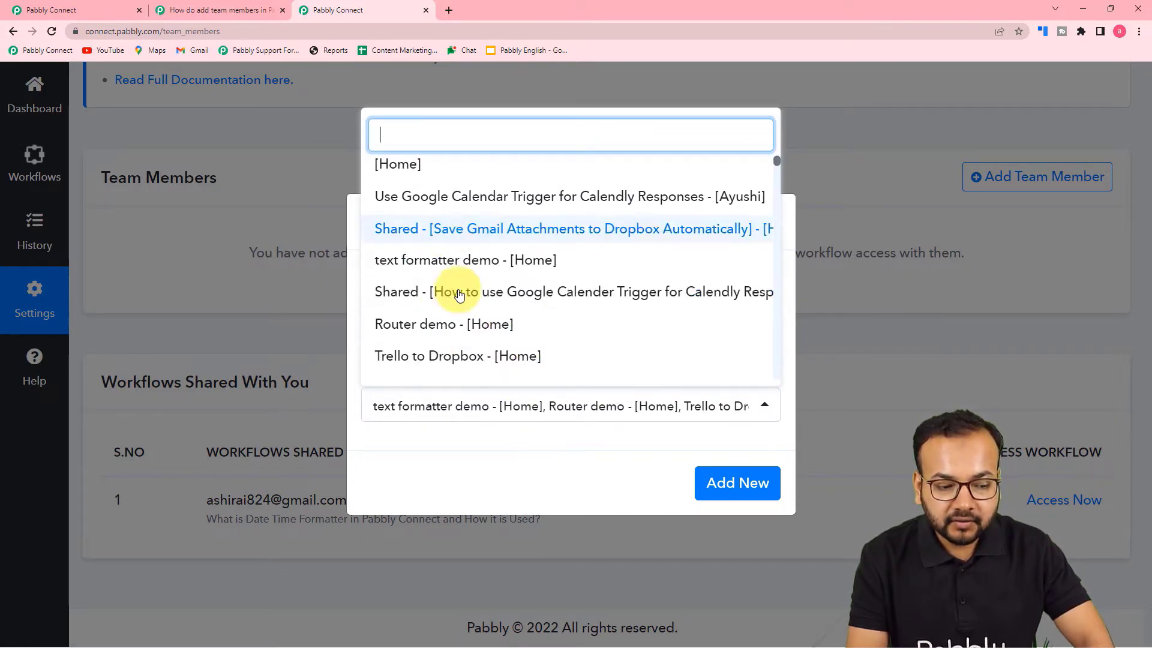
{"action": "left_click", "coordinate": [727, 486]}
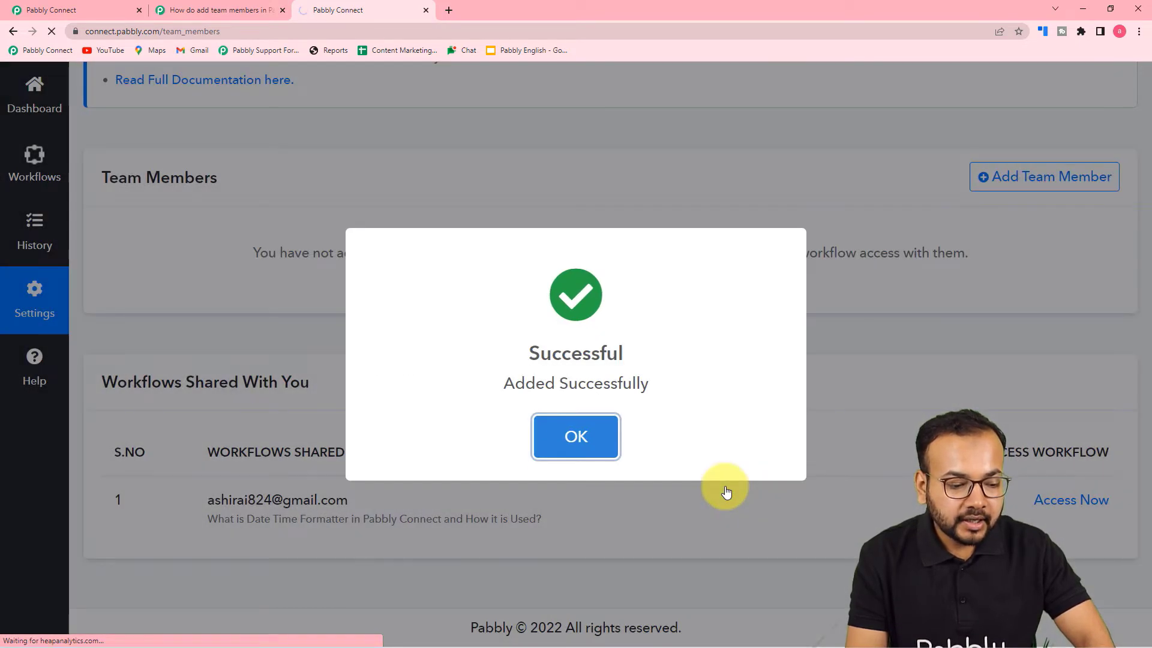
- Dismiss the Added Successfully message and review the member's three shared workflows in the Team Members table
{"action": "left_click", "coordinate": [576, 437]}
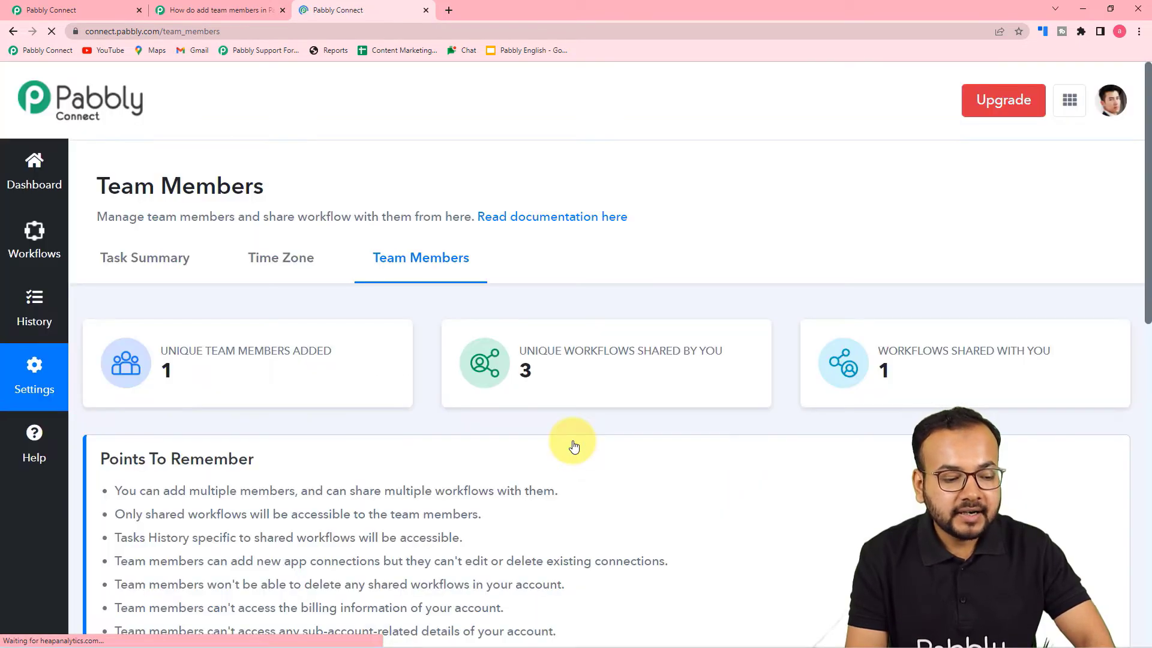
{"action": "scroll", "coordinate": [574, 444], "scroll_direction": "down", "scroll_amount": 2}
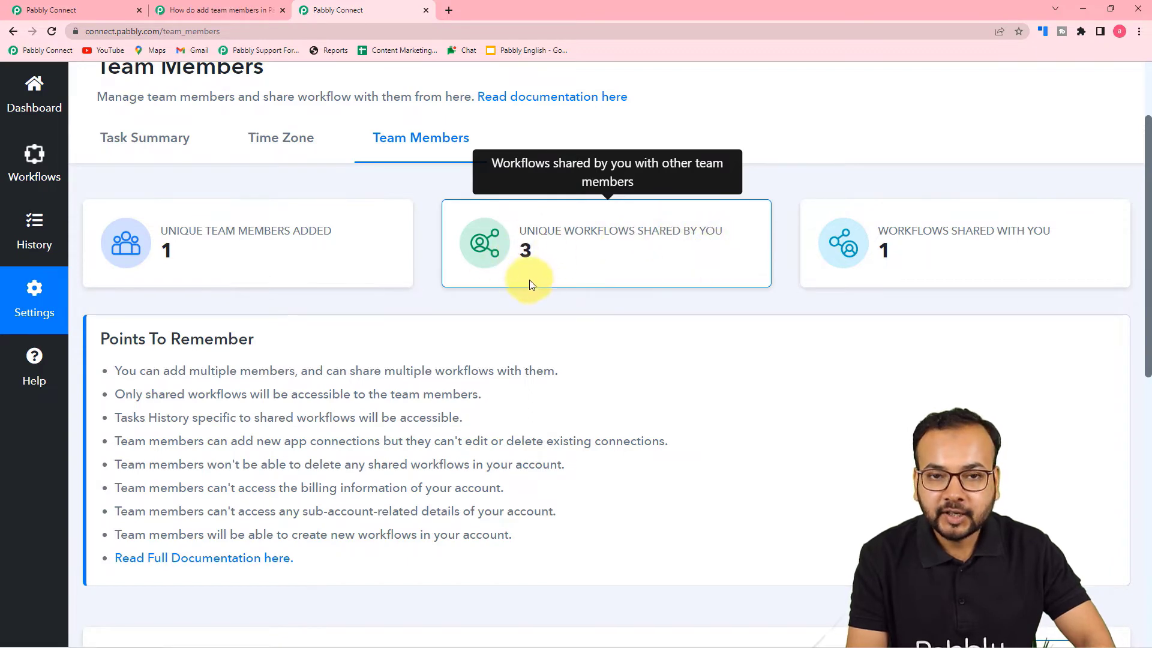
{"action": "scroll", "coordinate": [456, 339], "scroll_direction": "down", "scroll_amount": 2}
{"action": "scroll", "coordinate": [456, 339], "scroll_direction": "down", "scroll_amount": 7}
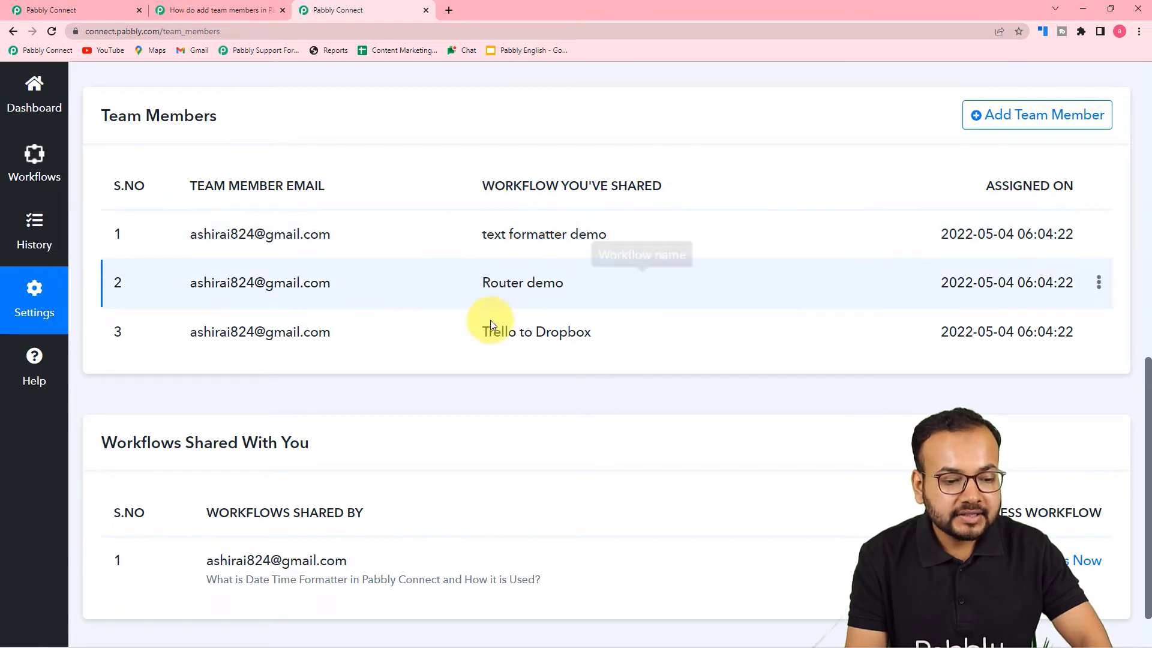
{"action": "scroll", "coordinate": [495, 336], "scroll_direction": "down", "scroll_amount": 2}
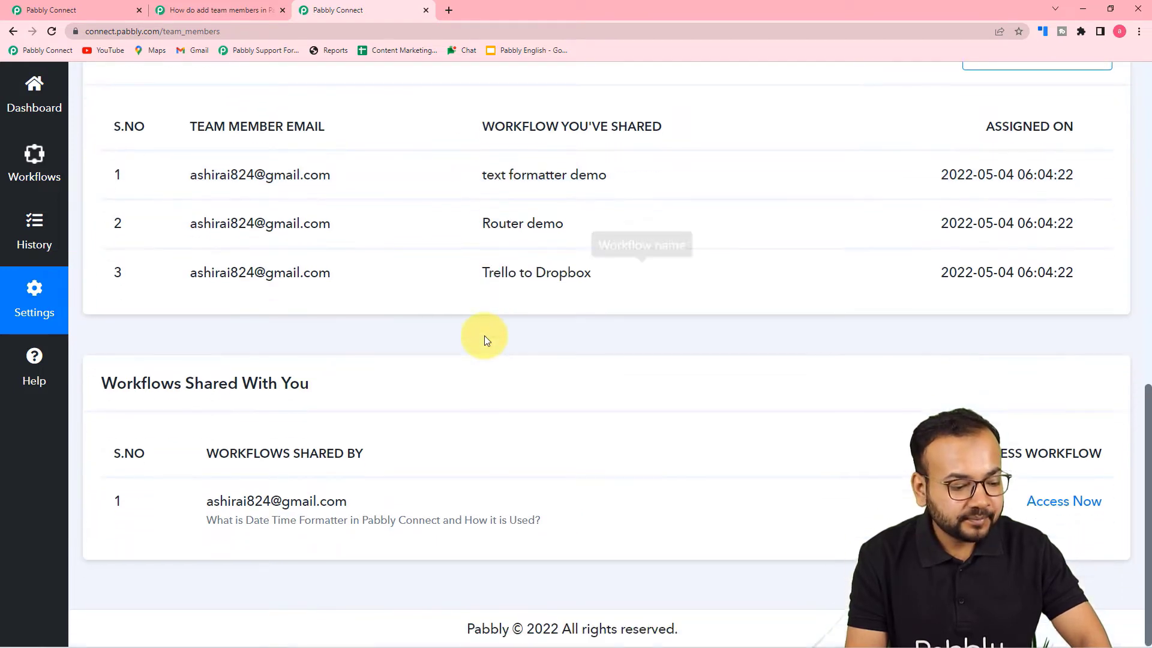
{"action": "scroll", "coordinate": [484, 336], "scroll_direction": "up", "scroll_amount": 2}
{"action": "scroll", "coordinate": [477, 341], "scroll_direction": "up", "scroll_amount": 3}
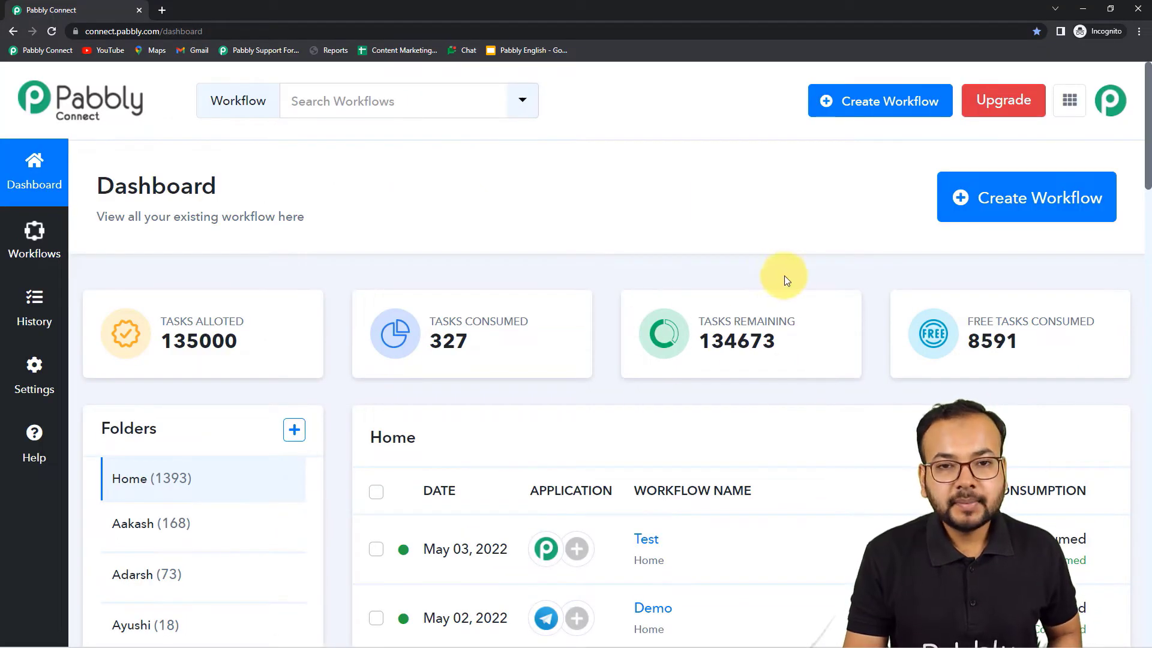
{"action": "left_click", "coordinate": [1103, 113]}
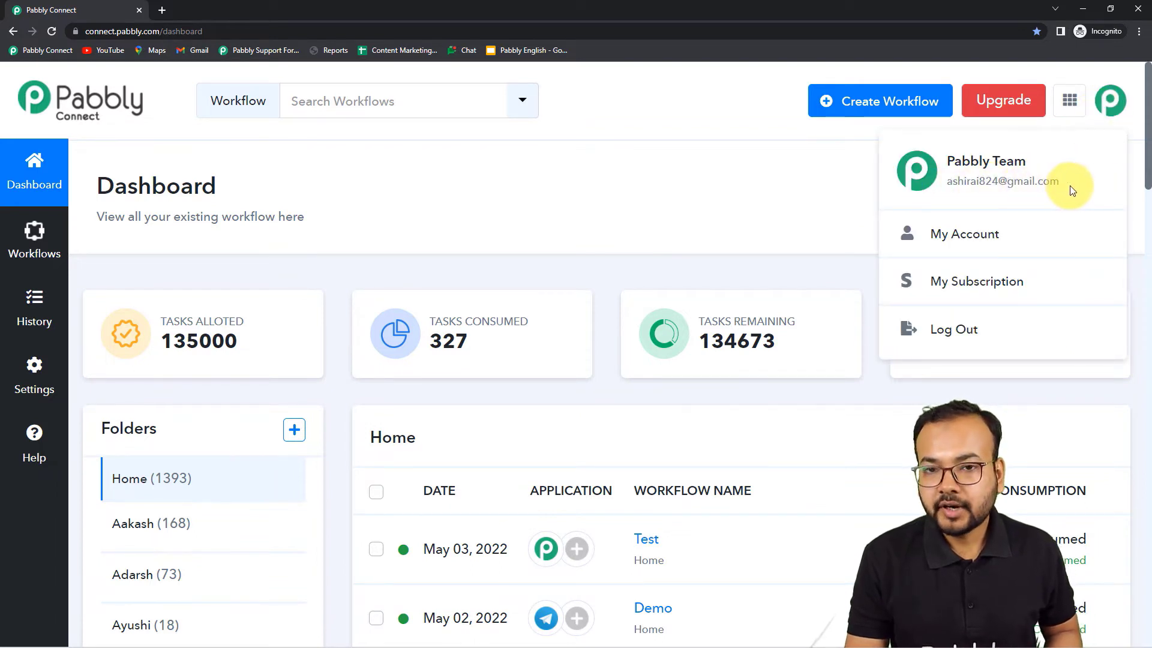
{"action": "left_click", "coordinate": [778, 180]}
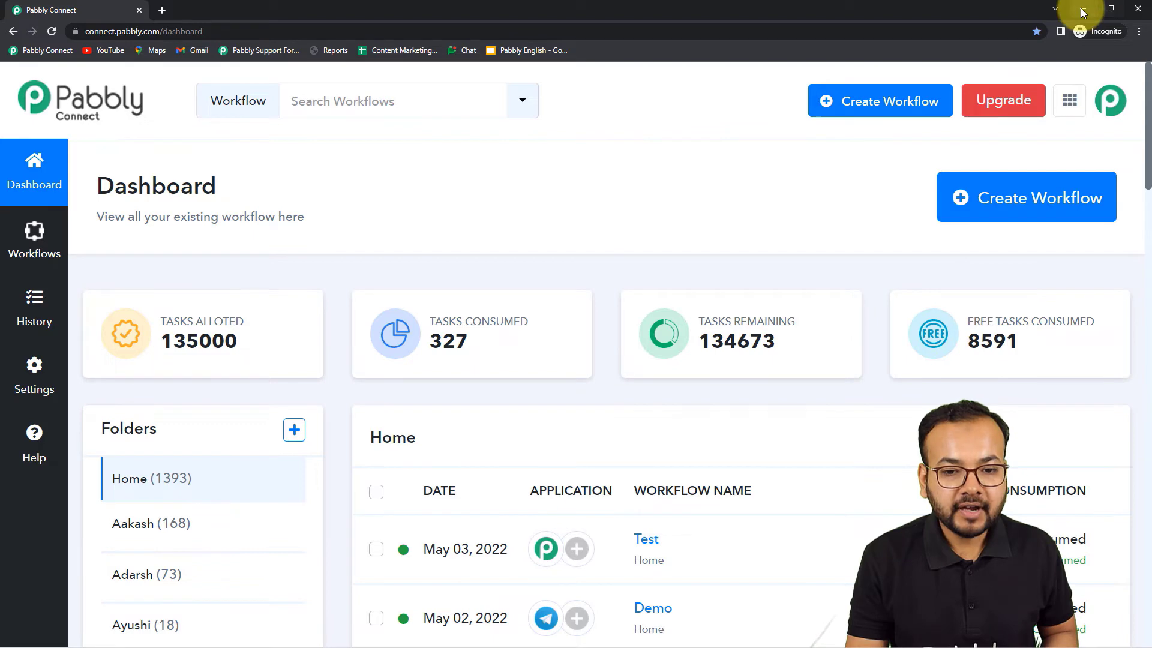
{"action": "left_click", "coordinate": [1081, 9]}
{"action": "scroll", "coordinate": [675, 369], "scroll_direction": "down", "scroll_amount": 2}
{"action": "scroll", "coordinate": [676, 369], "scroll_direction": "down", "scroll_amount": 5}
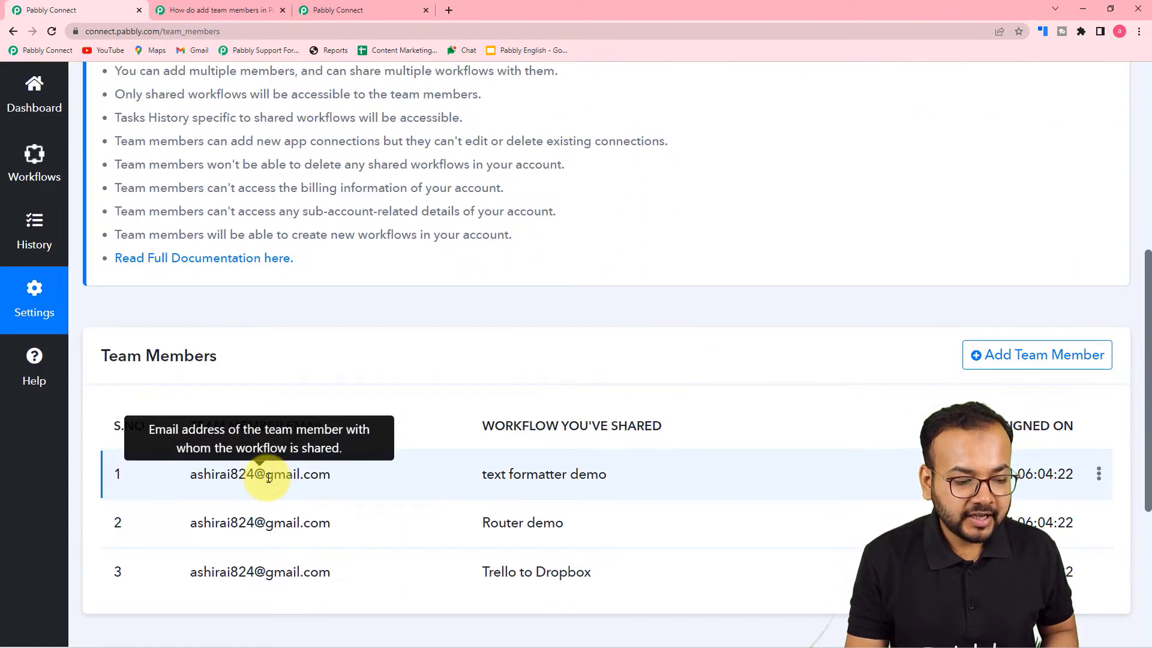
{"action": "mouse_move", "coordinate": [234, 636]}
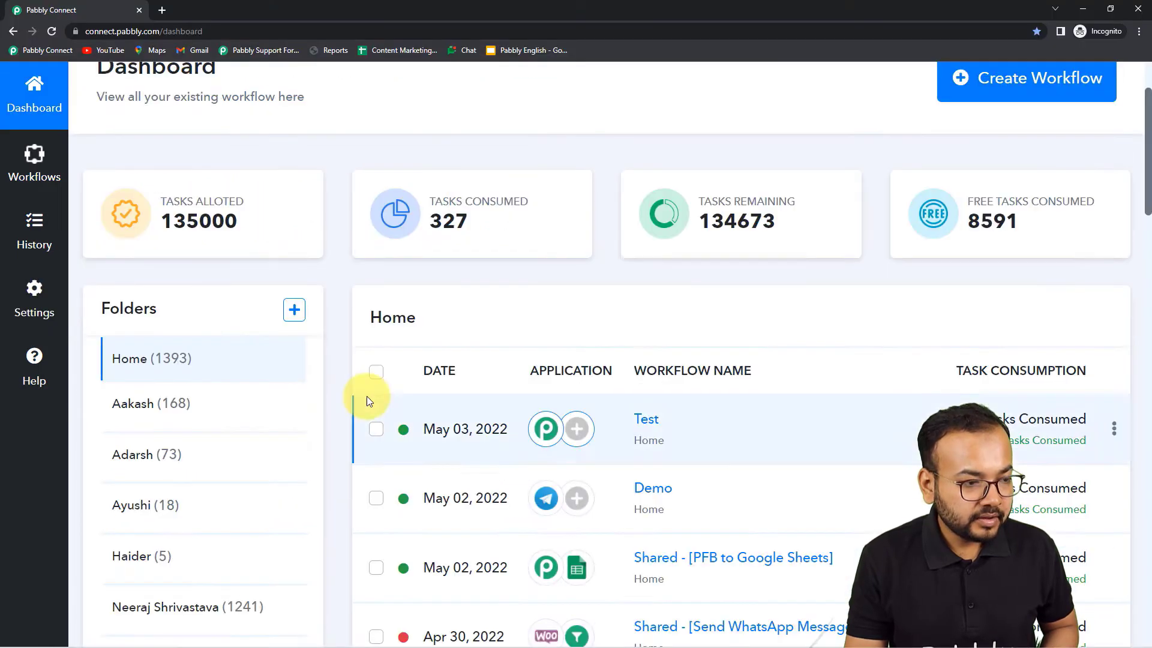
{"action": "scroll", "coordinate": [366, 396], "scroll_direction": "up", "scroll_amount": 2}
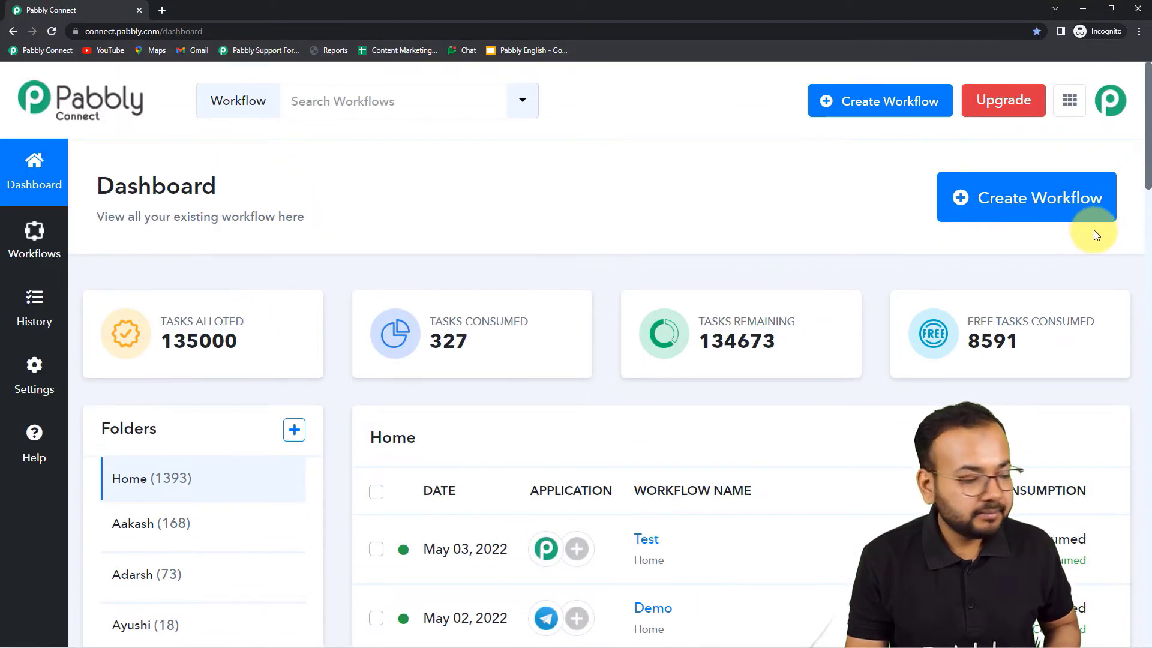
- In the member's account, open Settings > Team Members and scroll to Workflows Shared With You
{"action": "left_click", "coordinate": [34, 382]}
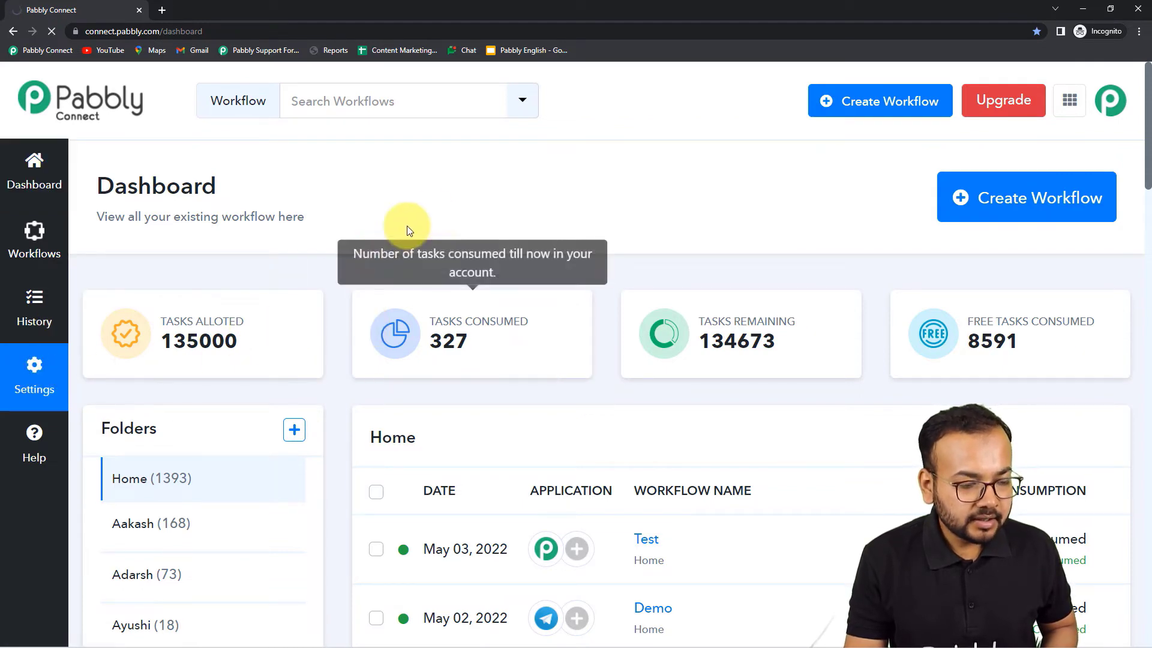
{"action": "scroll", "coordinate": [400, 273], "scroll_direction": "down", "scroll_amount": 1}
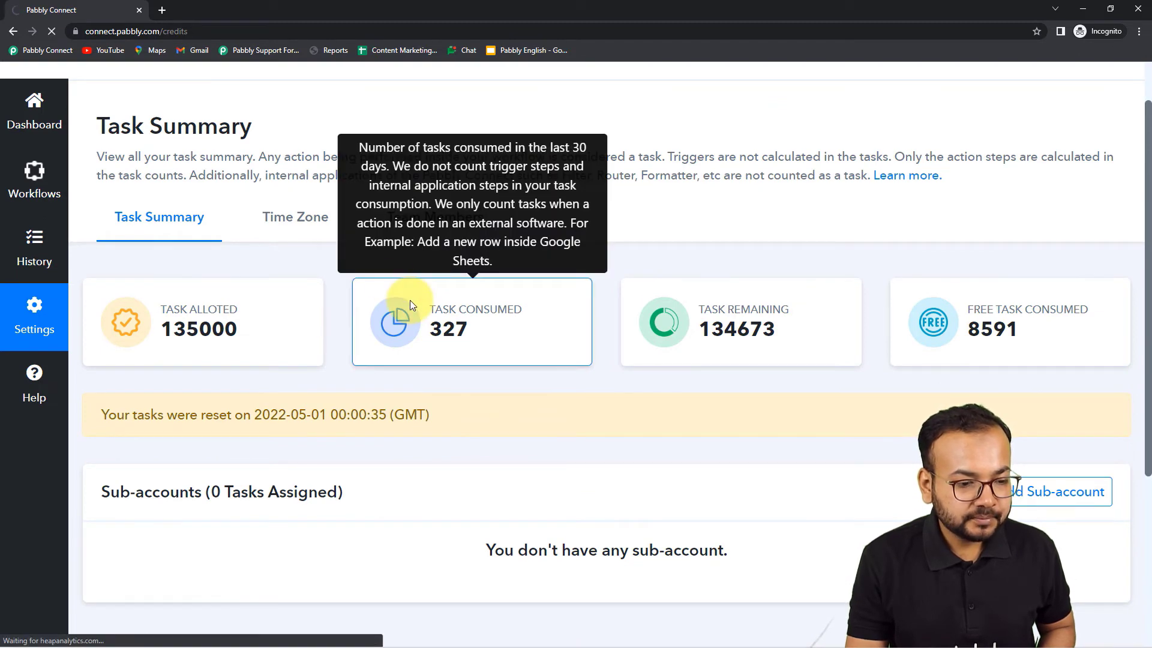
{"action": "left_click", "coordinate": [261, 217]}
{"action": "scroll", "coordinate": [291, 272], "scroll_direction": "down", "scroll_amount": 2}
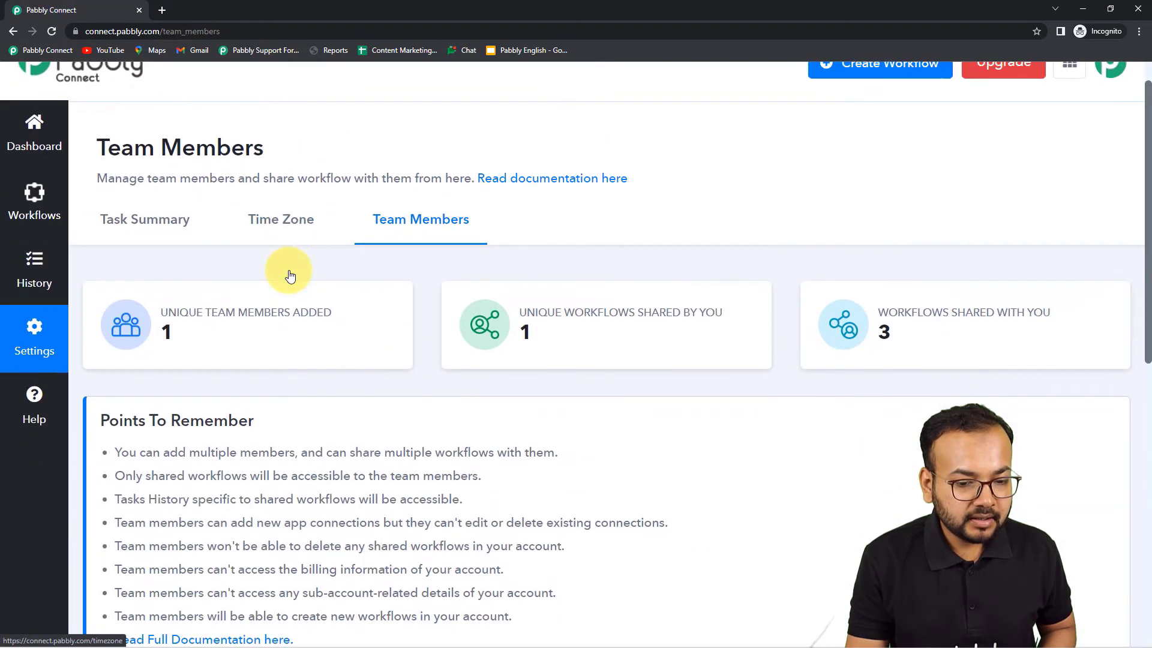
{"action": "mouse_move", "coordinate": [949, 262]}
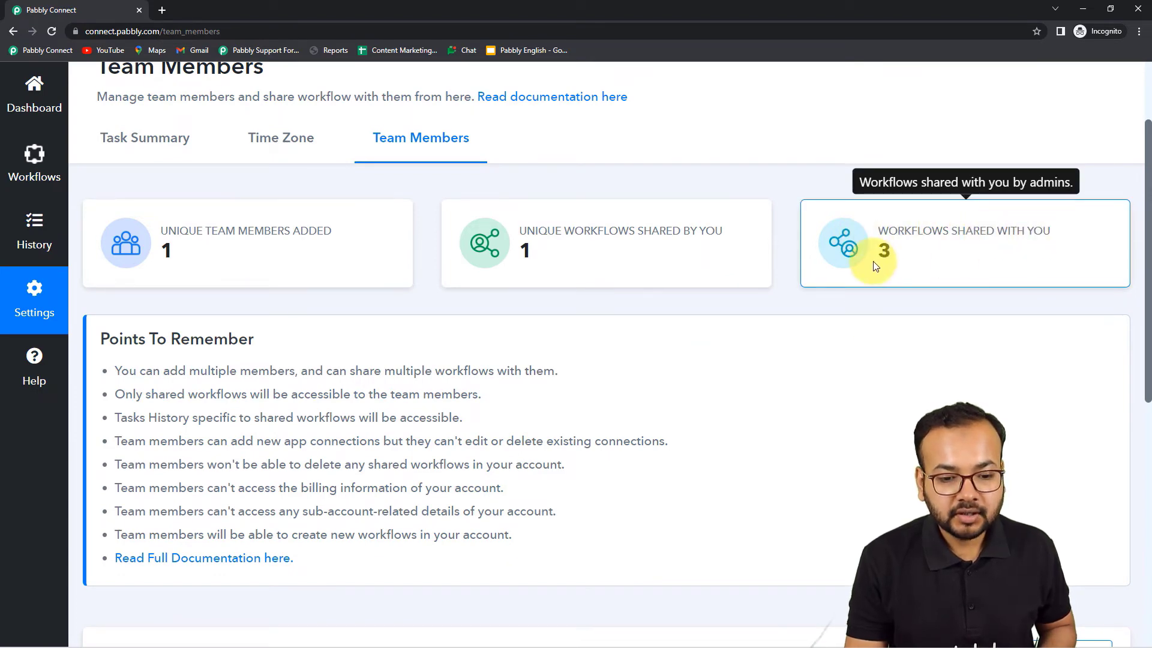
{"action": "scroll", "coordinate": [546, 265], "scroll_direction": "down", "scroll_amount": 3}
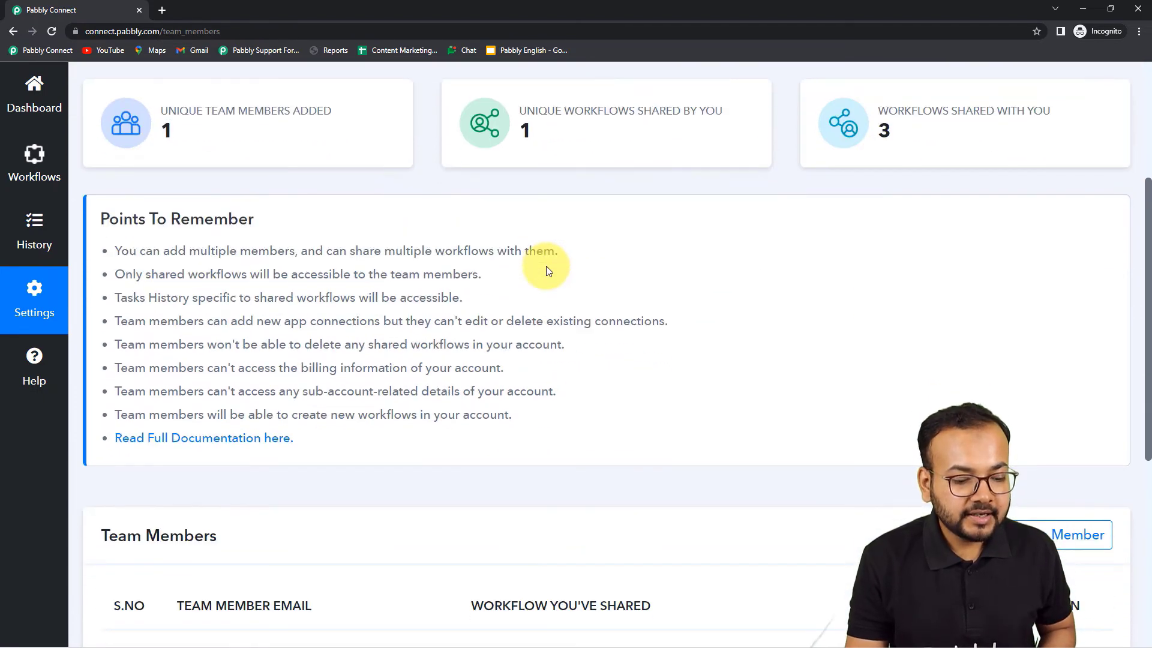
{"action": "scroll", "coordinate": [546, 269], "scroll_direction": "down", "scroll_amount": 5}
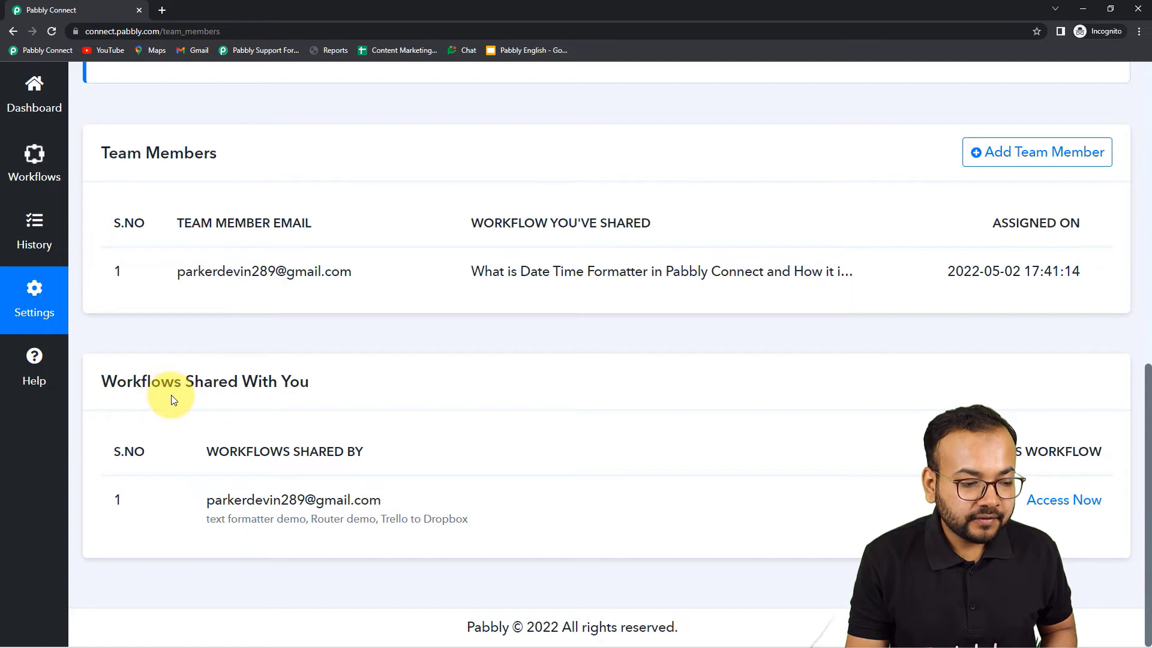
{"action": "mouse_move", "coordinate": [234, 508]}
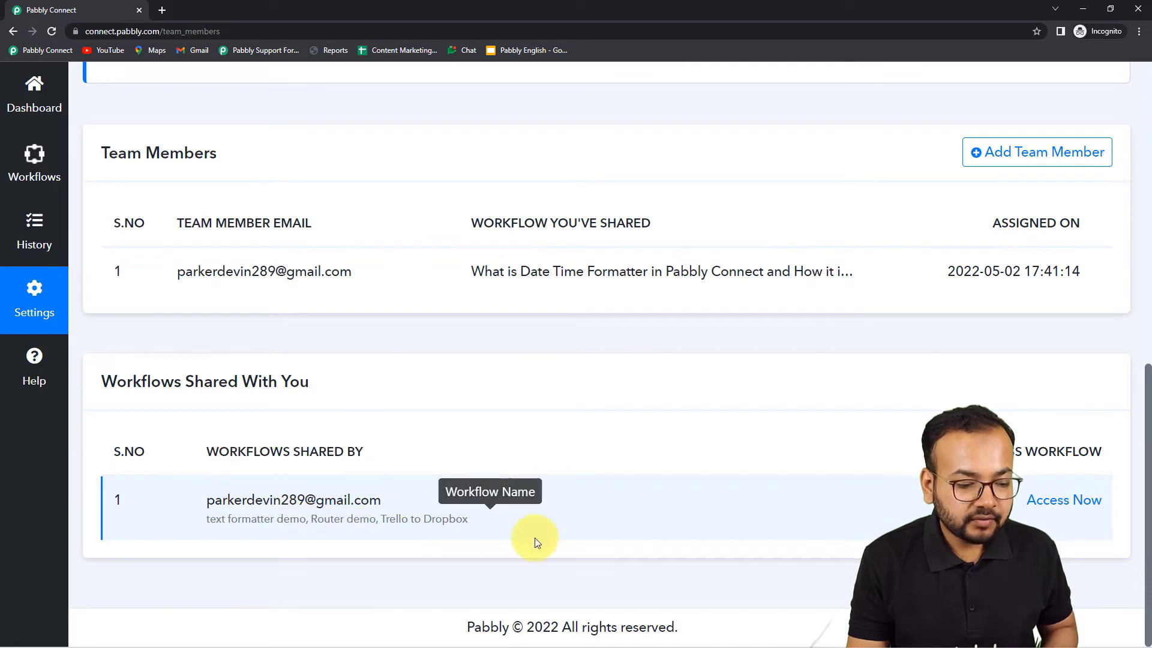
- Access the admin's shared workflows and open the Router demo workflow's editor
{"action": "left_click", "coordinate": [1069, 506]}
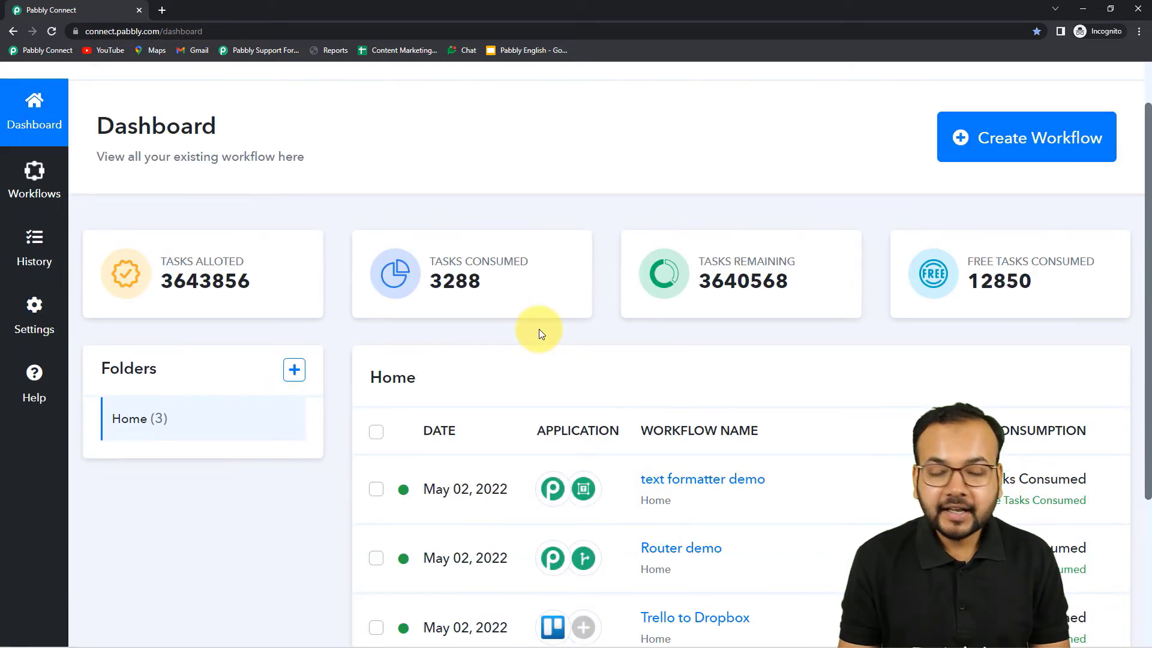
{"action": "scroll", "coordinate": [537, 330], "scroll_direction": "down", "scroll_amount": 2}
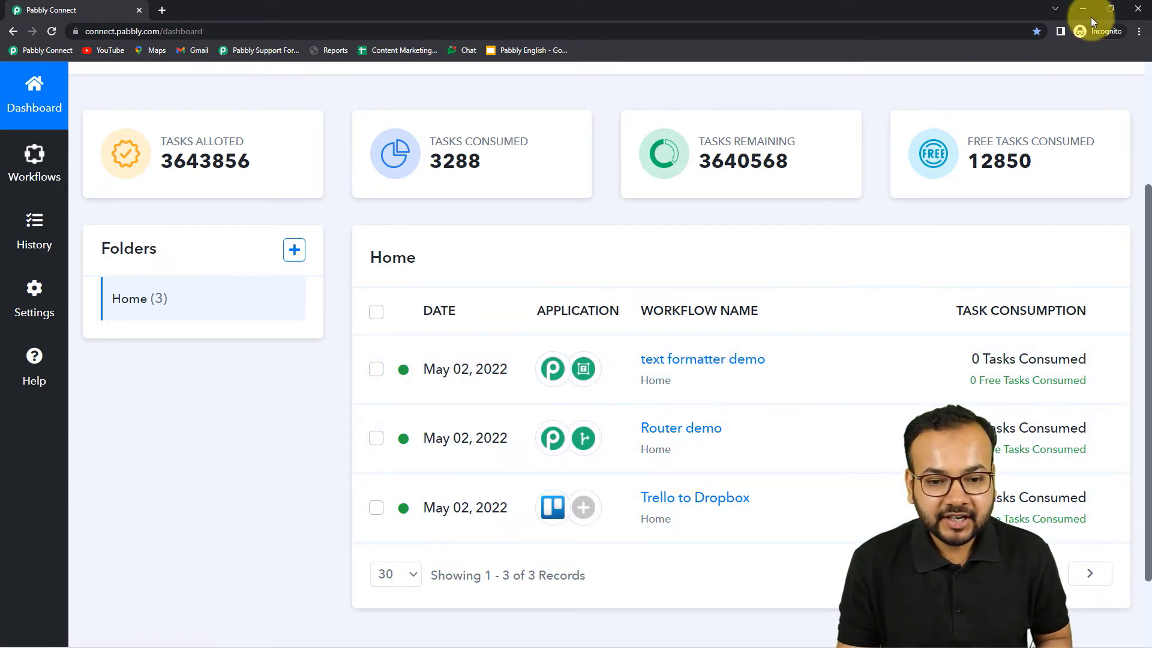
{"action": "left_click", "coordinate": [1089, 15]}
{"action": "scroll", "coordinate": [403, 362], "scroll_direction": "down", "scroll_amount": 3}
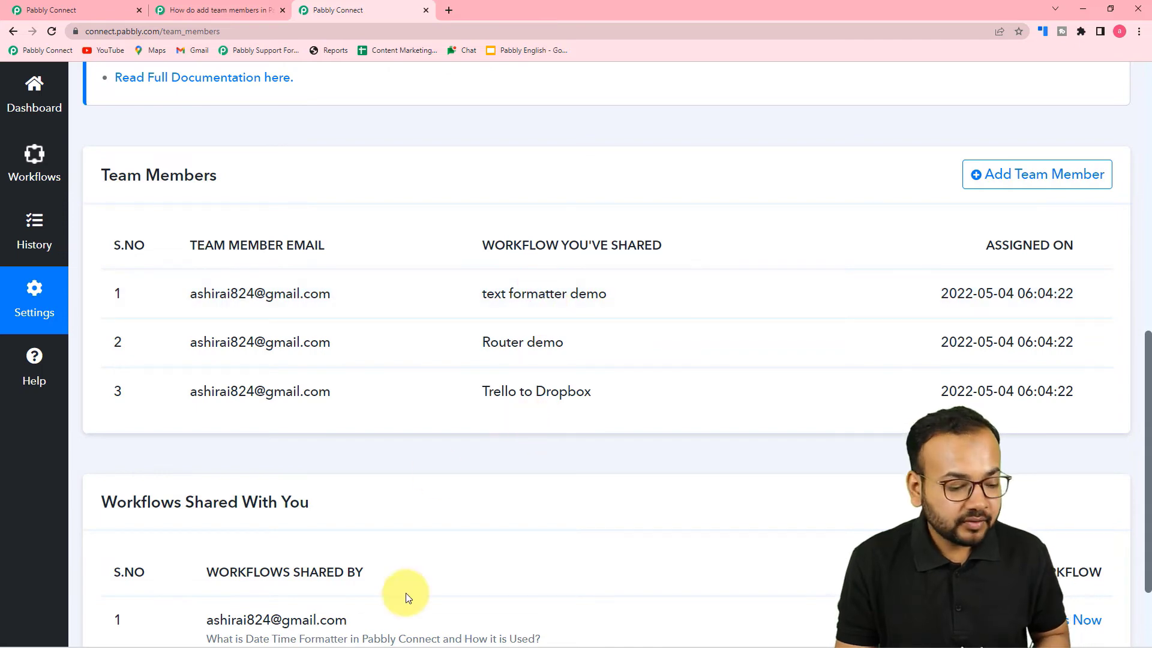
{"action": "left_click", "coordinate": [288, 635]}
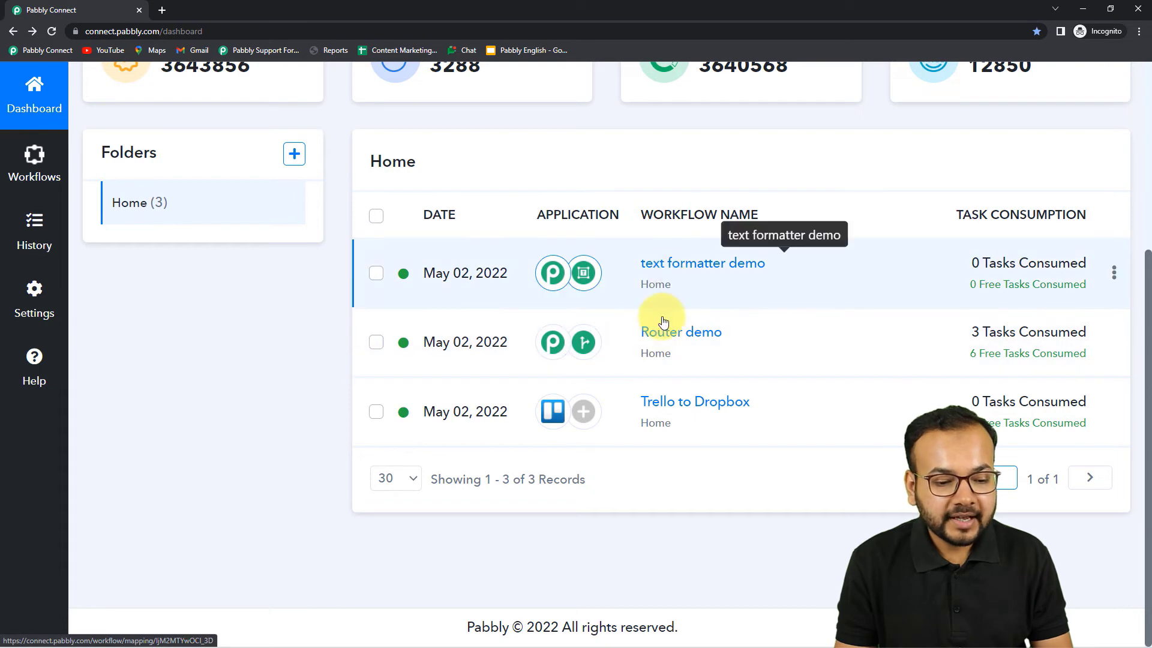
{"action": "left_click", "coordinate": [553, 367]}
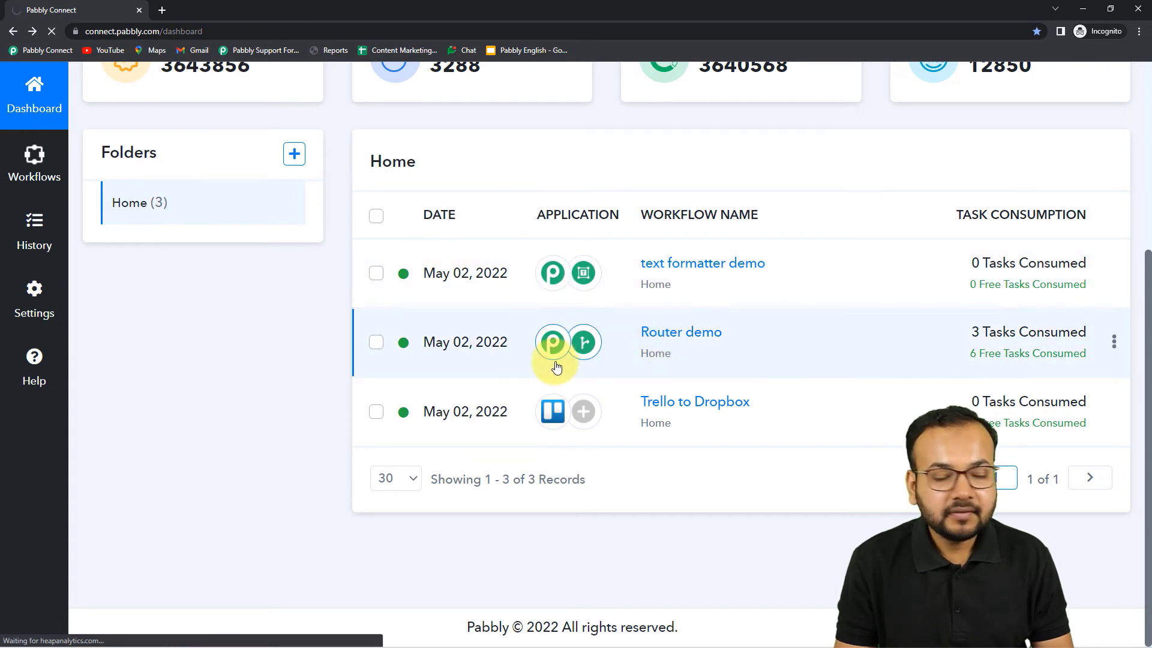
{"action": "scroll", "coordinate": [540, 367], "scroll_direction": "down", "scroll_amount": 1}
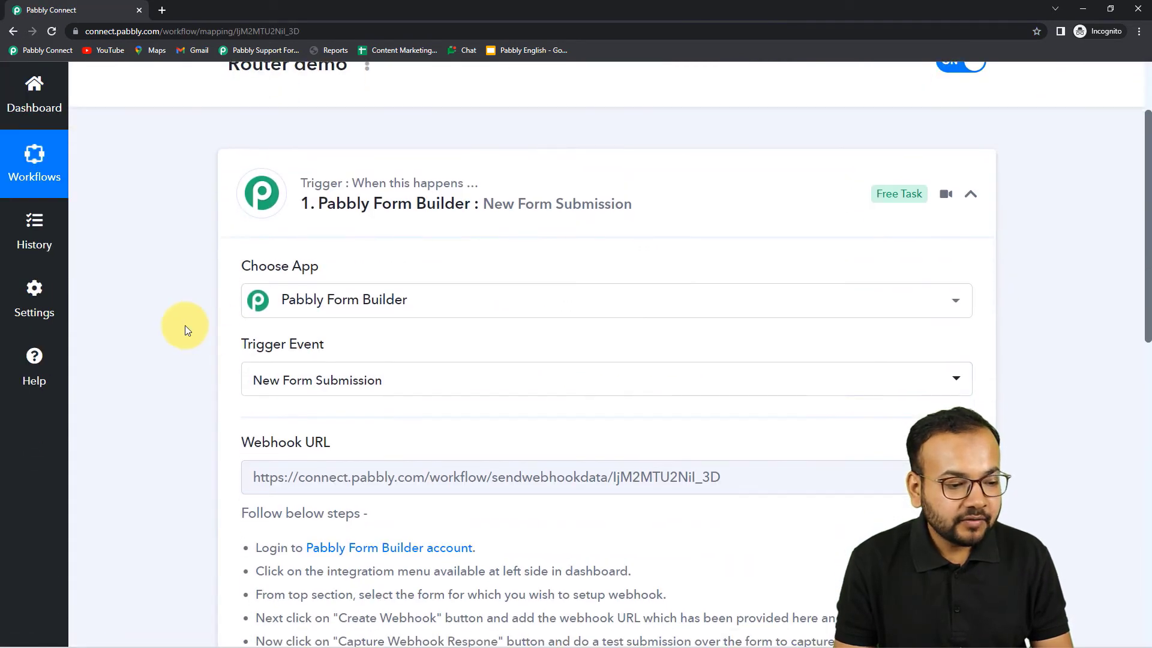